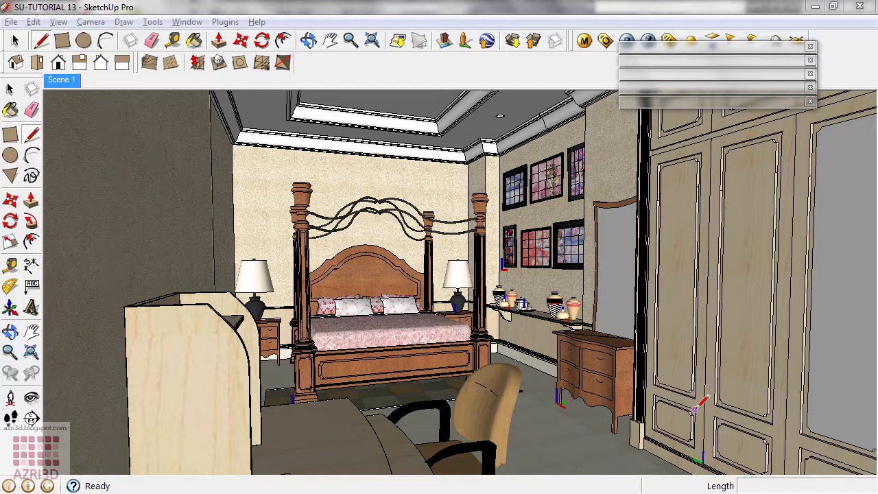
Step: Switch the bedroom model to Color by layer from the Layers tray details menu
{"action": "left_click", "coordinate": [716, 94]}
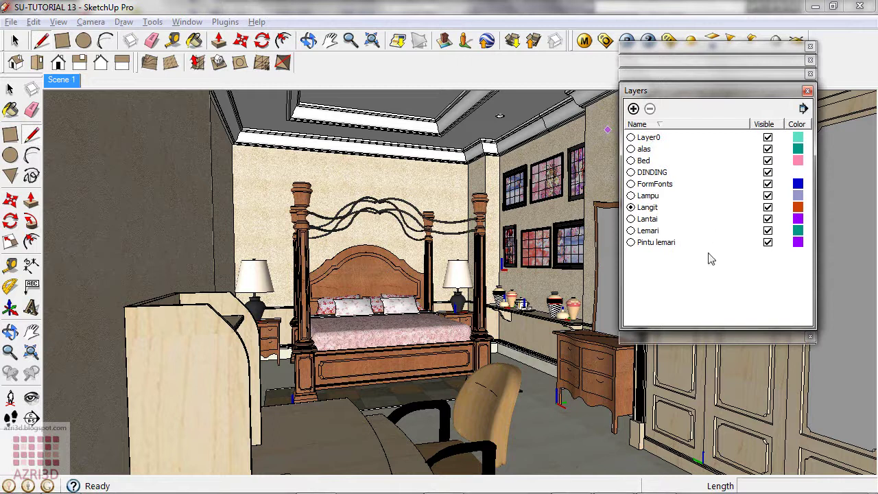
{"action": "left_click", "coordinate": [803, 109]}
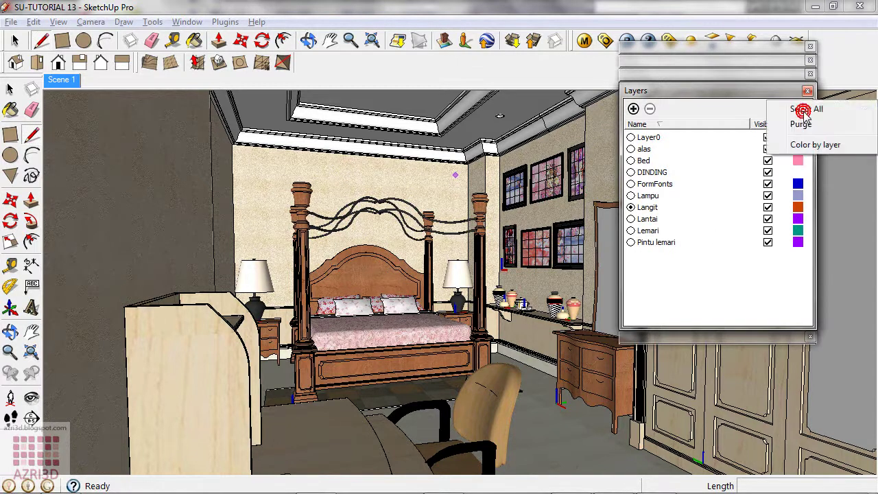
{"action": "left_click", "coordinate": [804, 108]}
{"action": "left_click", "coordinate": [753, 126]}
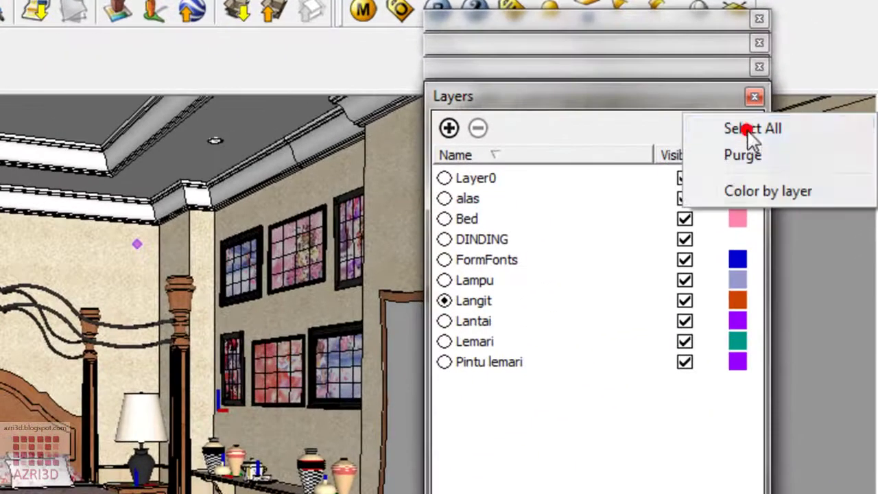
{"action": "left_click", "coordinate": [776, 190]}
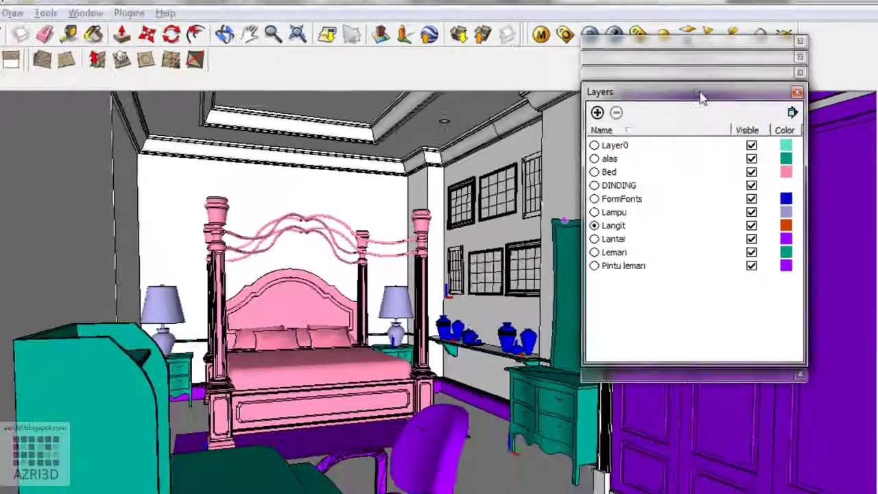
{"action": "left_click", "coordinate": [751, 88]}
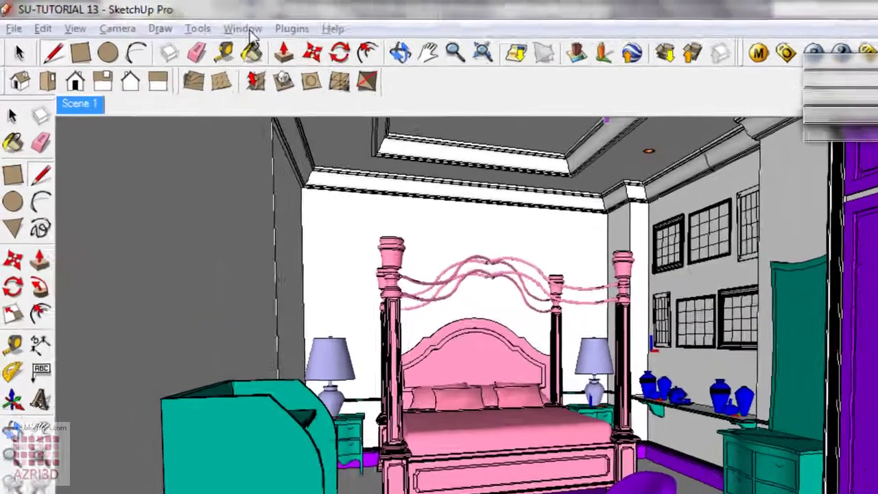
Step: Set the current style's edge colour to By material in the Styles window
{"action": "left_click", "coordinate": [186, 22]}
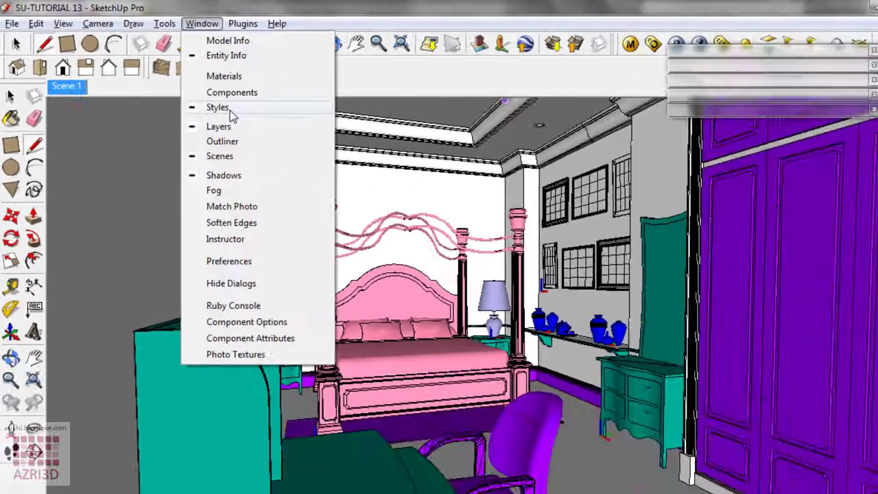
{"action": "left_click", "coordinate": [206, 99]}
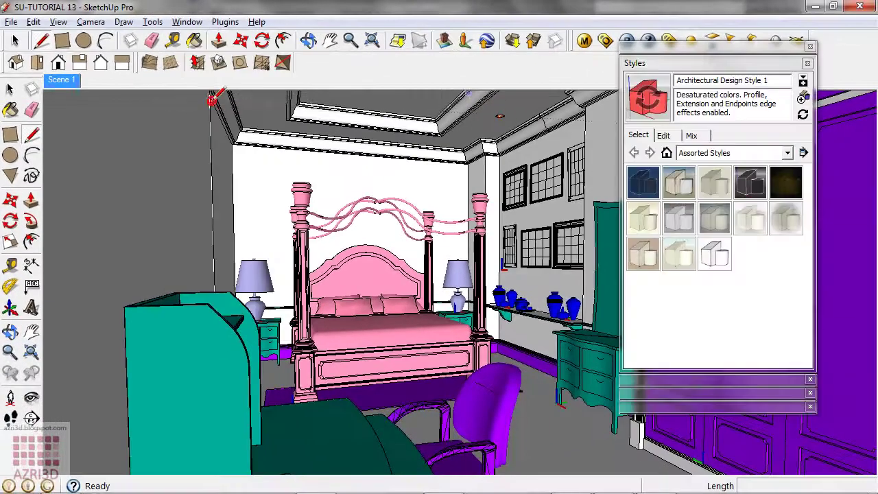
{"action": "left_click", "coordinate": [664, 136]}
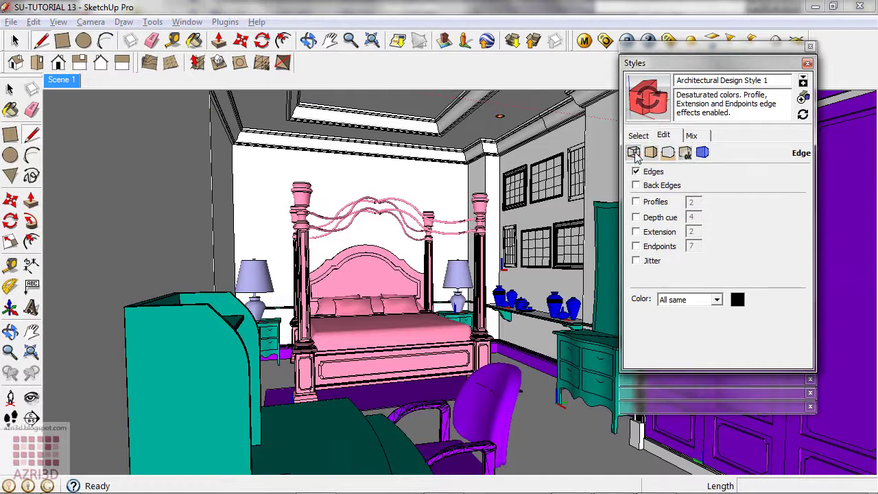
{"action": "left_click", "coordinate": [693, 300]}
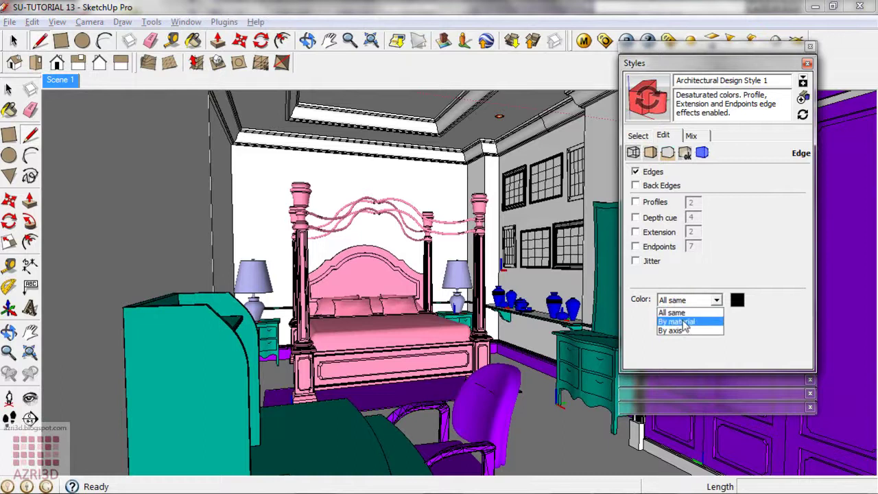
{"action": "left_click", "coordinate": [684, 322]}
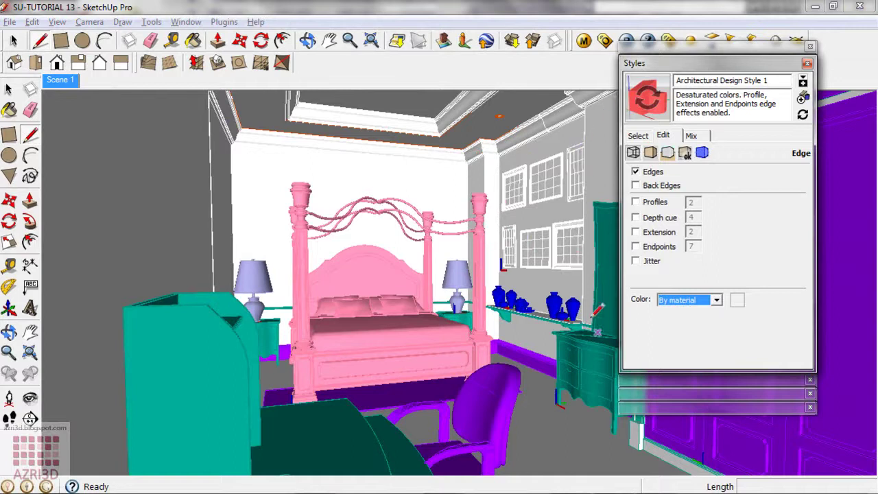
{"action": "left_click", "coordinate": [780, 63]}
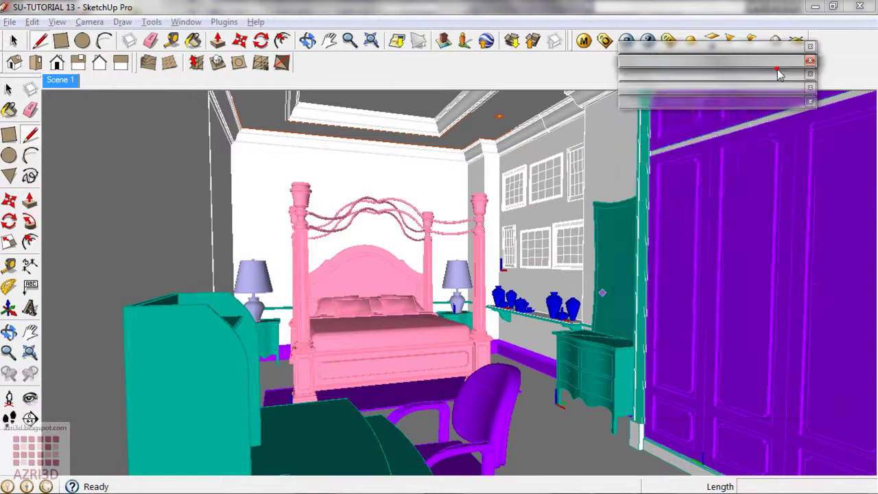
Step: Add a new layer named Section in the Layers tray
{"action": "left_click", "coordinate": [775, 88]}
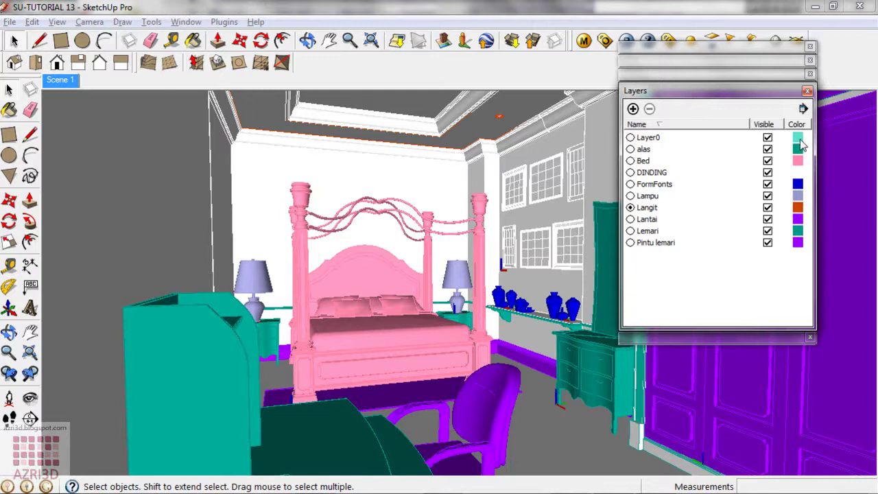
{"action": "left_click", "coordinate": [632, 109]}
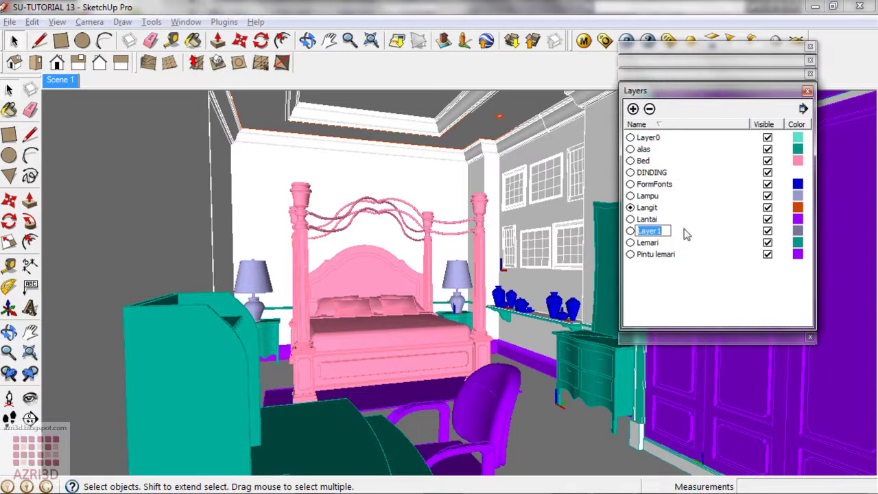
{"action": "type", "text": "A"}
{"action": "type", "text": "n"}
{"action": "key", "text": "Return"}
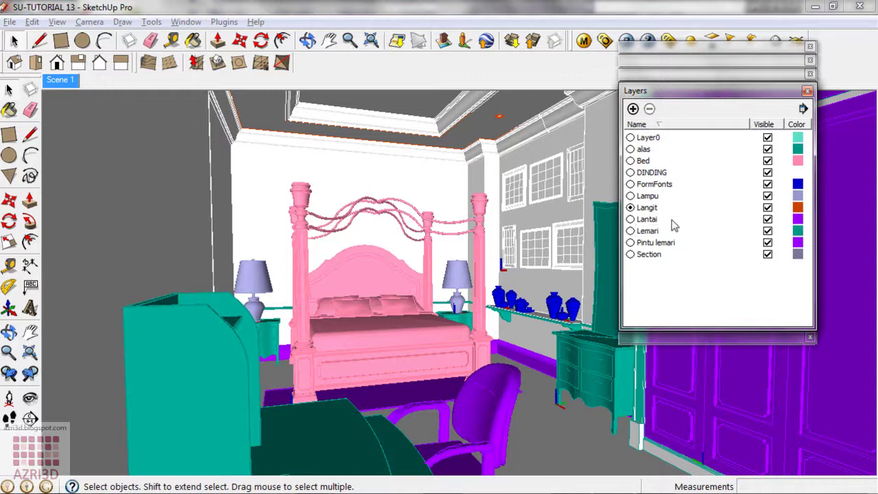
Step: Give the Section layer a magenta colour using the HSB picker
{"action": "left_click", "coordinate": [796, 255]}
{"action": "scroll", "coordinate": [216, 128], "scroll_direction": "down", "scroll_amount": 1}
{"action": "left_click", "coordinate": [243, 130]}
{"action": "left_click", "coordinate": [199, 154]}
{"action": "mouse_move", "coordinate": [199, 154]}
{"action": "left_mouse_down"}
{"action": "mouse_move", "coordinate": [189, 152]}
{"action": "mouse_move", "coordinate": [183, 170]}
{"action": "left_mouse_up"}
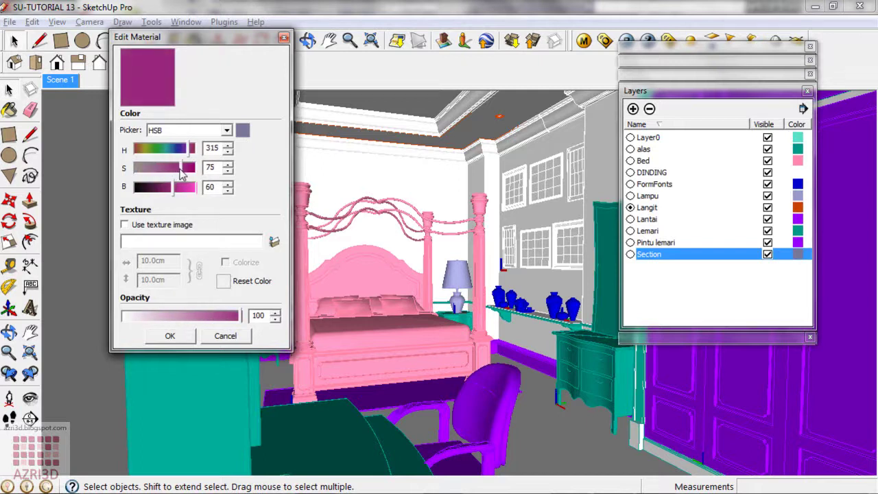
{"action": "left_click", "coordinate": [170, 336]}
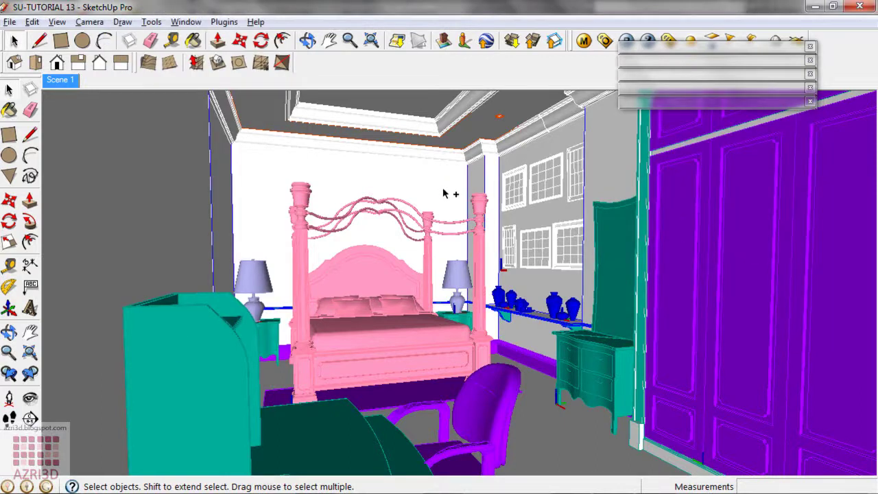
Step: Fit the whole bedroom in view and switch the display to X-ray
{"action": "key", "text": "ctrl+a"}
{"action": "key", "text": "shift+z"}
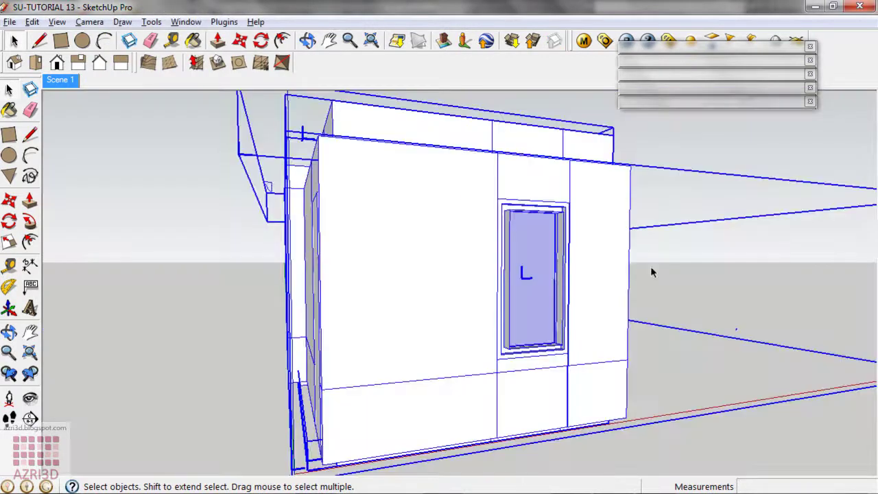
{"action": "left_click", "coordinate": [709, 284]}
{"action": "key", "text": "alt+x"}
{"action": "middle_click_drag", "start_coordinate": [292, 318], "coordinate": [542, 343]}
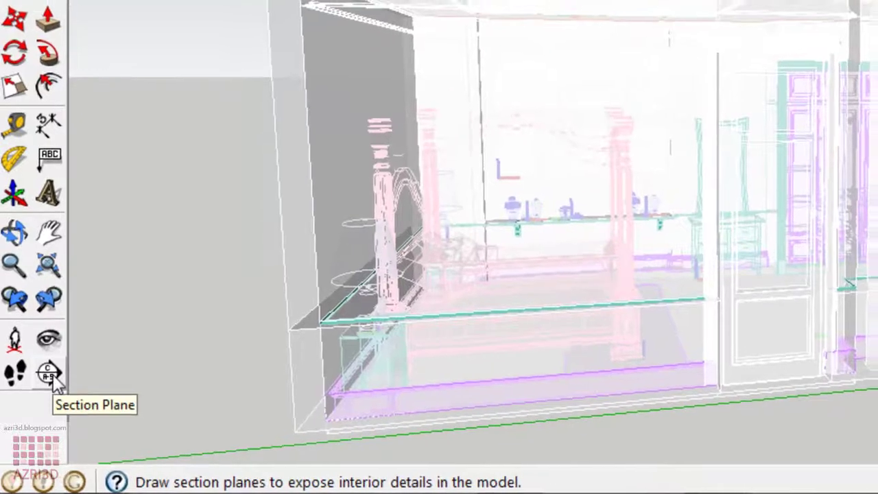
Step: Place a section plane on a long wall to cut the room lengthwise
{"action": "left_click", "coordinate": [54, 376]}
{"action": "mouse_move", "coordinate": [226, 412]}
{"action": "middle_mouse_down"}
{"action": "mouse_move", "coordinate": [324, 417]}
{"action": "mouse_move", "coordinate": [302, 436]}
{"action": "middle_mouse_up"}
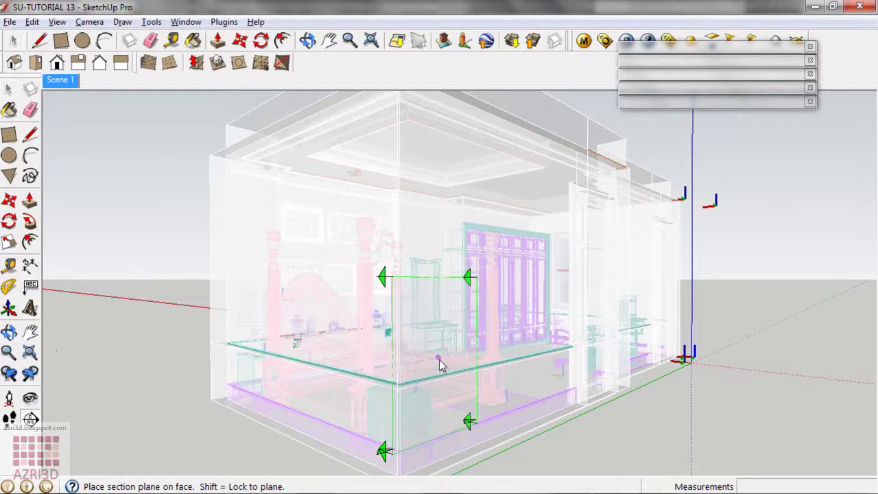
{"action": "left_click", "coordinate": [306, 435]}
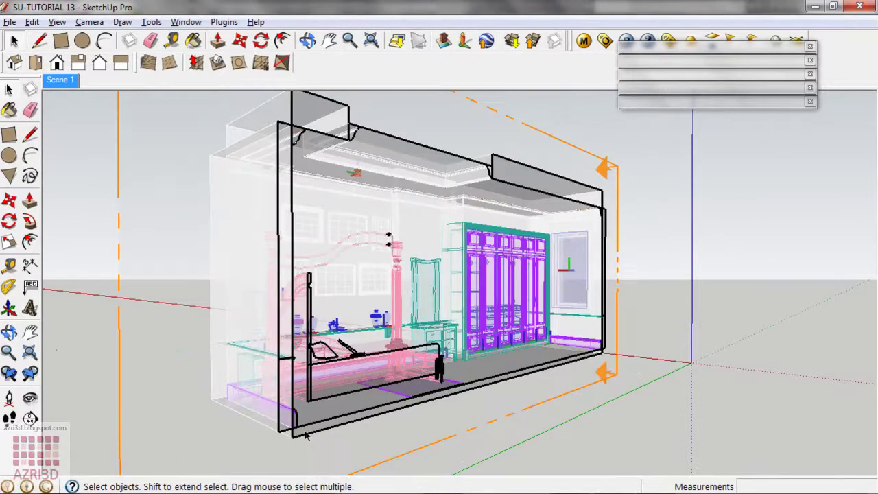
{"action": "mouse_move", "coordinate": [463, 421]}
{"action": "middle_mouse_down"}
{"action": "mouse_move", "coordinate": [428, 412]}
{"action": "mouse_move", "coordinate": [356, 421]}
{"action": "middle_mouse_up"}
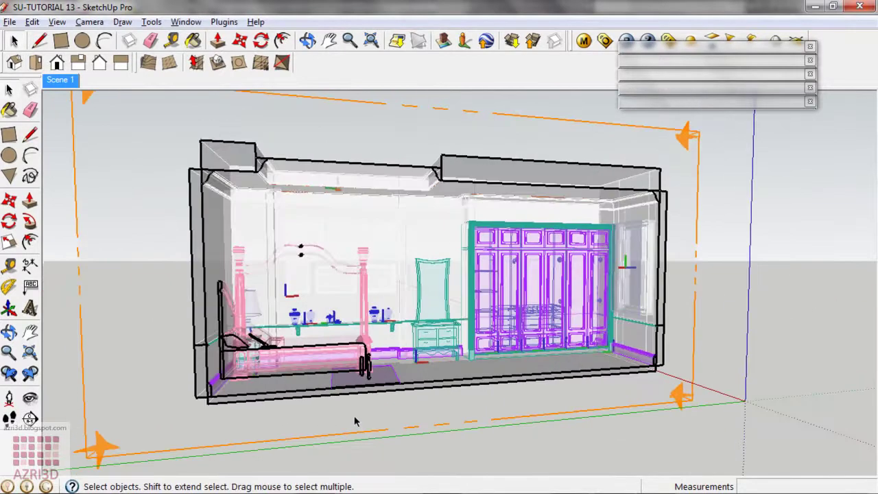
{"action": "left_click", "coordinate": [61, 80]}
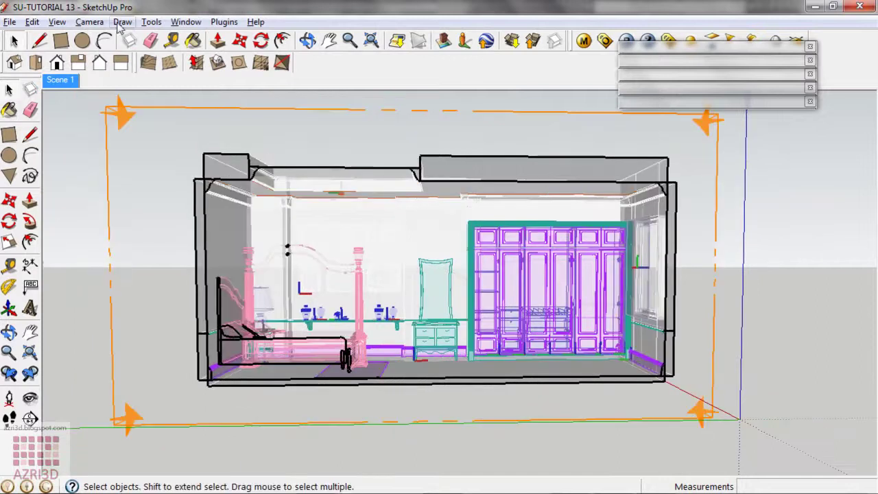
Step: Turn off perspective and show the section from the Left standard view, zoomed in
{"action": "left_click", "coordinate": [95, 23]}
{"action": "left_click", "coordinate": [113, 102]}
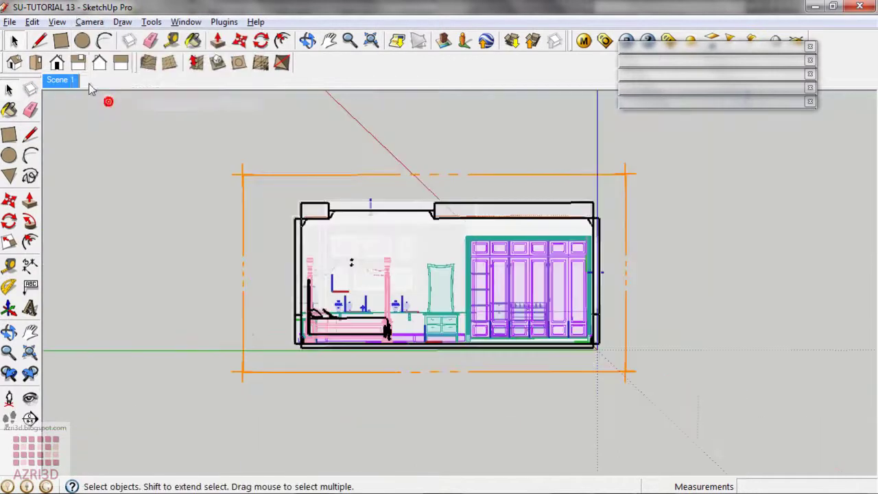
{"action": "left_click", "coordinate": [78, 62]}
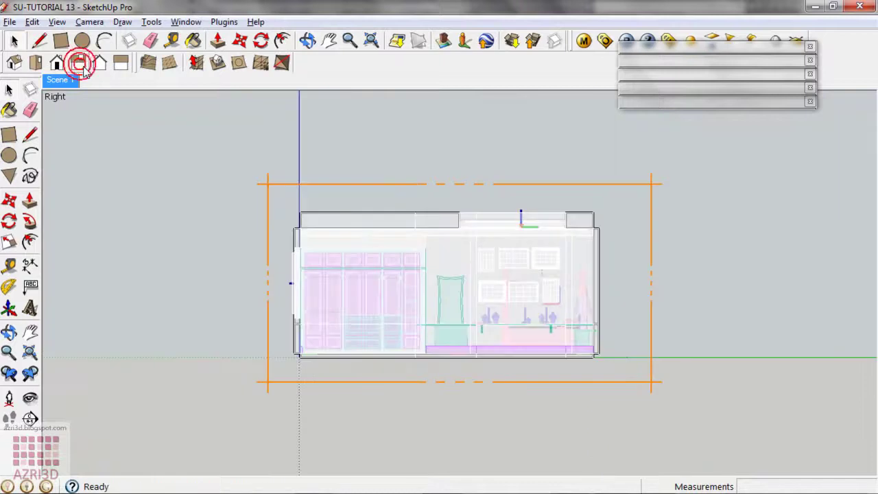
{"action": "left_click", "coordinate": [121, 63]}
{"action": "scroll", "coordinate": [386, 333], "scroll_direction": "up", "scroll_amount": 1}
{"action": "scroll", "coordinate": [425, 323], "scroll_direction": "up", "scroll_amount": 1}
{"action": "scroll", "coordinate": [481, 304], "scroll_direction": "down", "scroll_amount": 1}
{"action": "scroll", "coordinate": [506, 311], "scroll_direction": "up", "scroll_amount": 2}
{"action": "scroll", "coordinate": [505, 311], "scroll_direction": "up", "scroll_amount": 1}
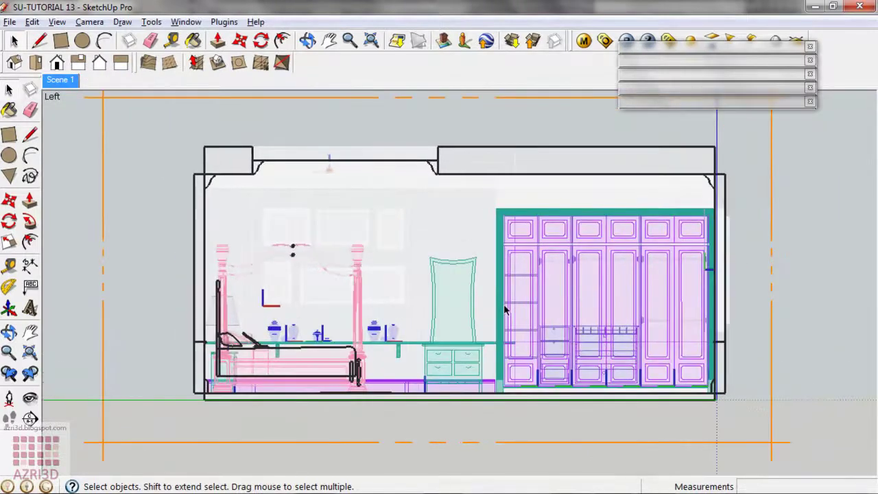
{"action": "scroll", "coordinate": [504, 310], "scroll_direction": "up", "scroll_amount": 1}
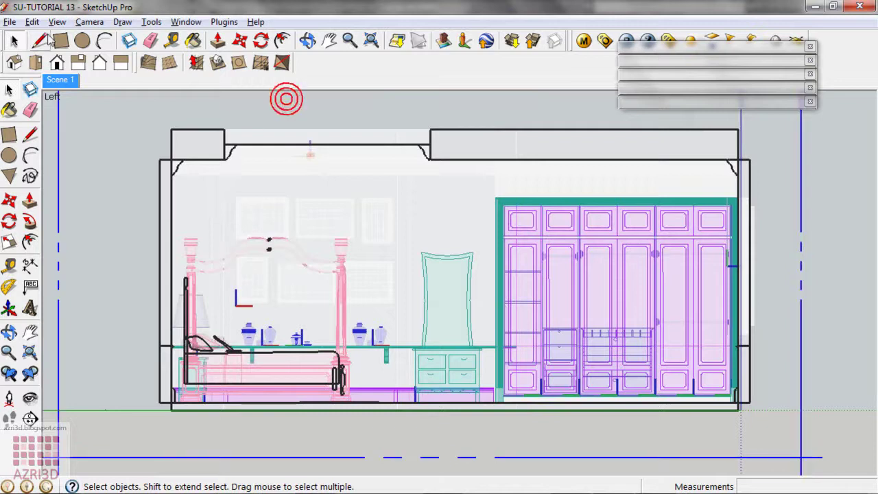
Step: Export the view as a Release 12 AutoCAD DWG, replacing SU-TUTORIAL 13.dwg
{"action": "left_click", "coordinate": [9, 22]}
{"action": "mouse_move", "coordinate": [41, 250]}
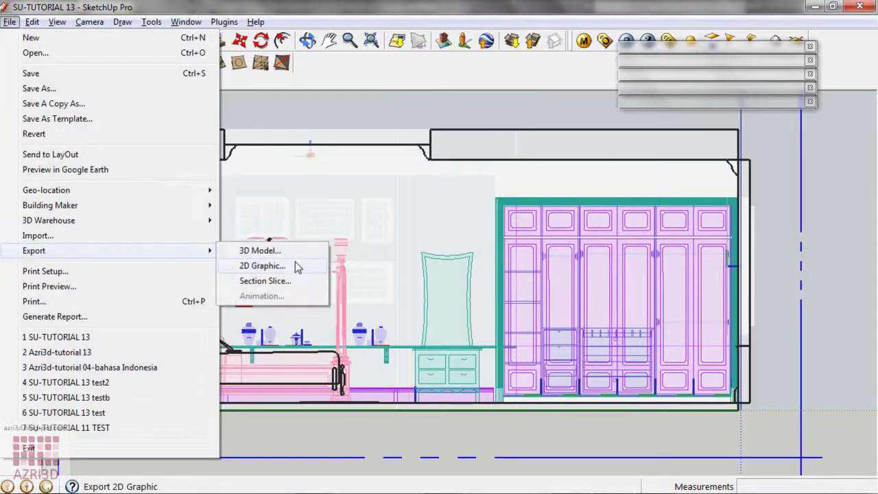
{"action": "left_click", "coordinate": [290, 268]}
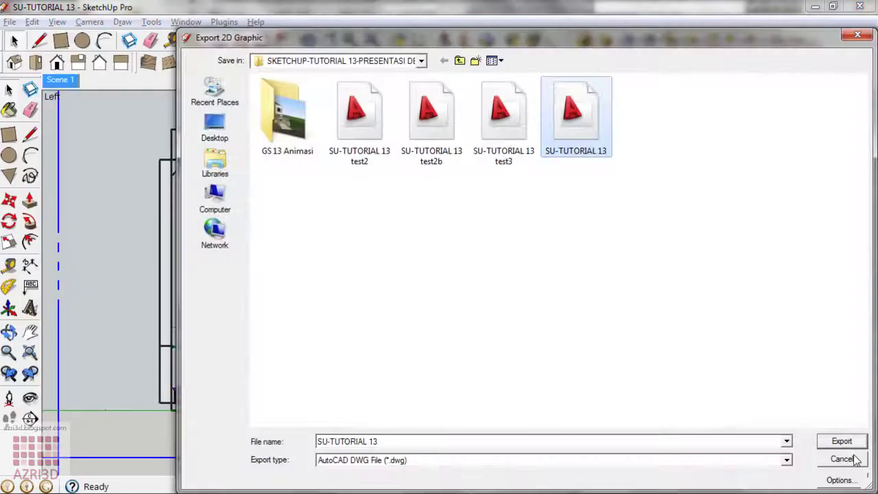
{"action": "left_click", "coordinate": [840, 481]}
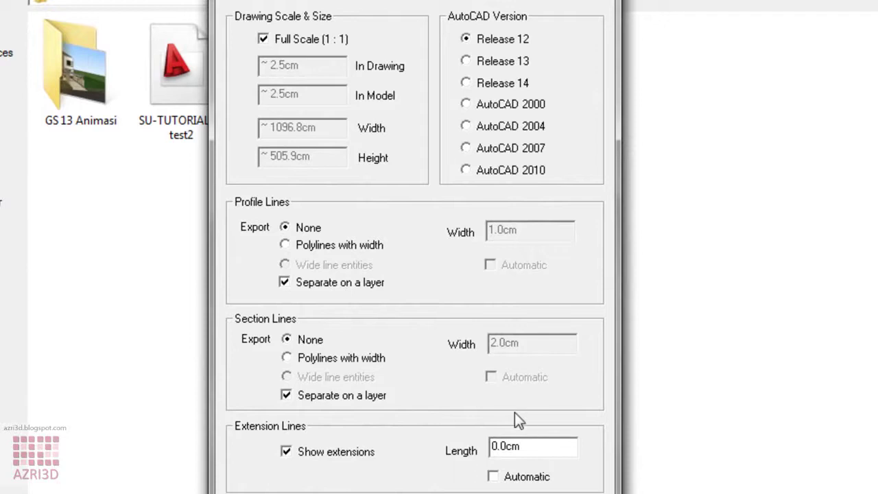
{"action": "key", "text": "Return"}
{"action": "double_click", "coordinate": [578, 122]}
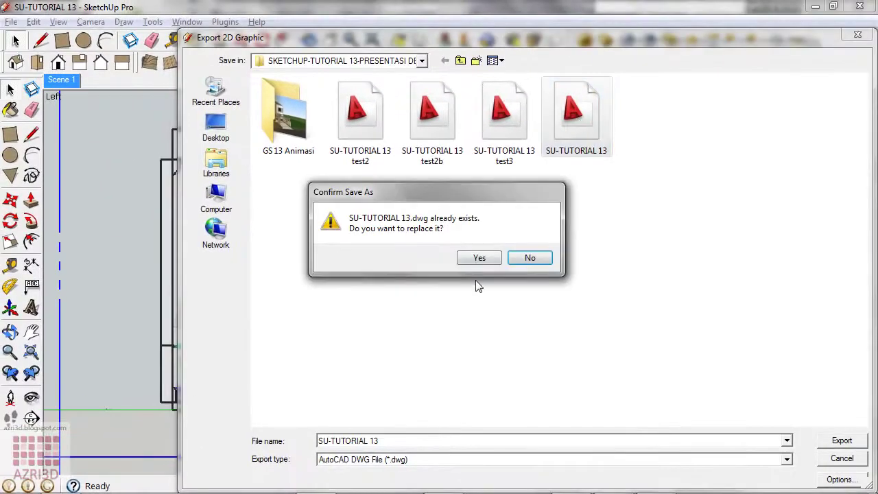
{"action": "left_click", "coordinate": [475, 257]}
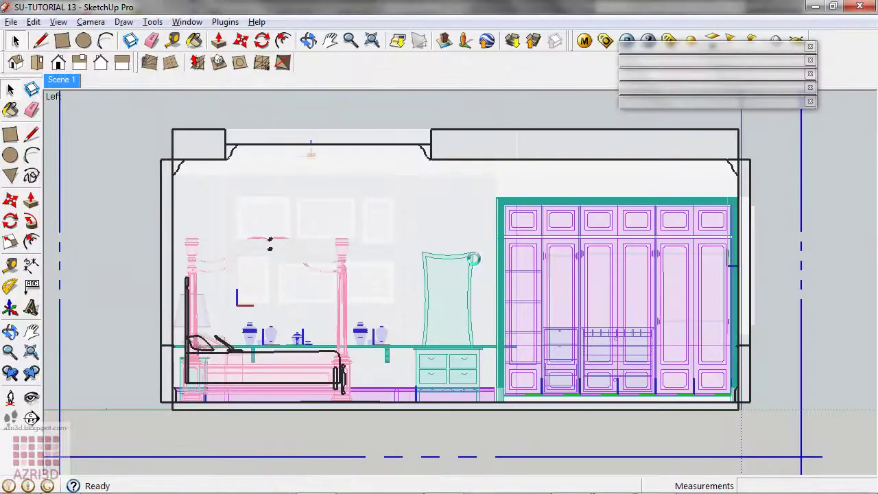
Step: Dismiss the DWG export audit report with OK
{"action": "left_click", "coordinate": [488, 303]}
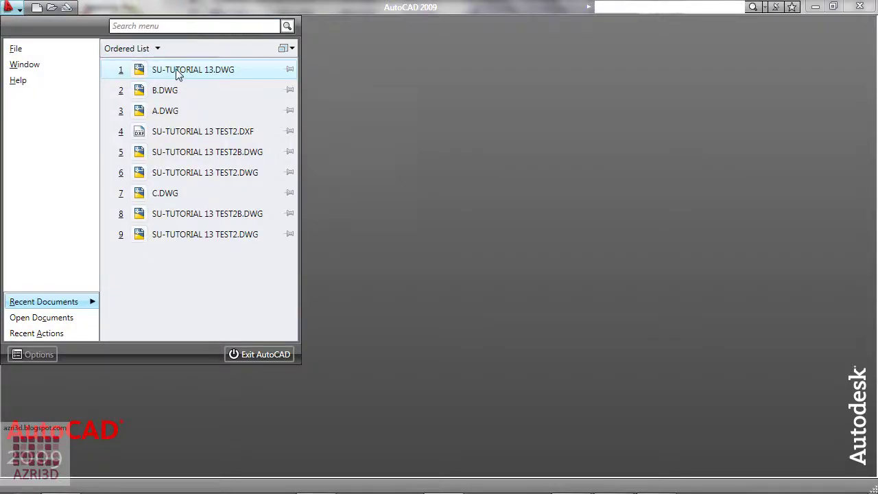
Step: Open SU-TUTORIAL 13.DWG, zoom in, and select the wardrobe to read its colour 134
{"action": "left_click", "coordinate": [176, 72]}
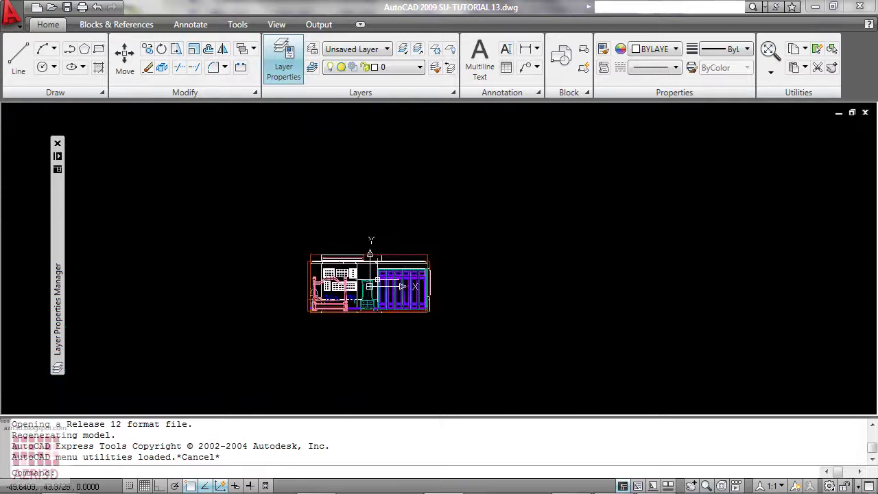
{"action": "scroll", "coordinate": [363, 280], "scroll_direction": "up", "scroll_amount": 3}
{"action": "scroll", "coordinate": [363, 280], "scroll_direction": "up", "scroll_amount": 4}
{"action": "scroll", "coordinate": [357, 280], "scroll_direction": "down", "scroll_amount": 4}
{"action": "scroll", "coordinate": [348, 281], "scroll_direction": "up", "scroll_amount": 3}
{"action": "scroll", "coordinate": [418, 275], "scroll_direction": "down", "scroll_amount": 2}
{"action": "scroll", "coordinate": [480, 254], "scroll_direction": "up", "scroll_amount": 1}
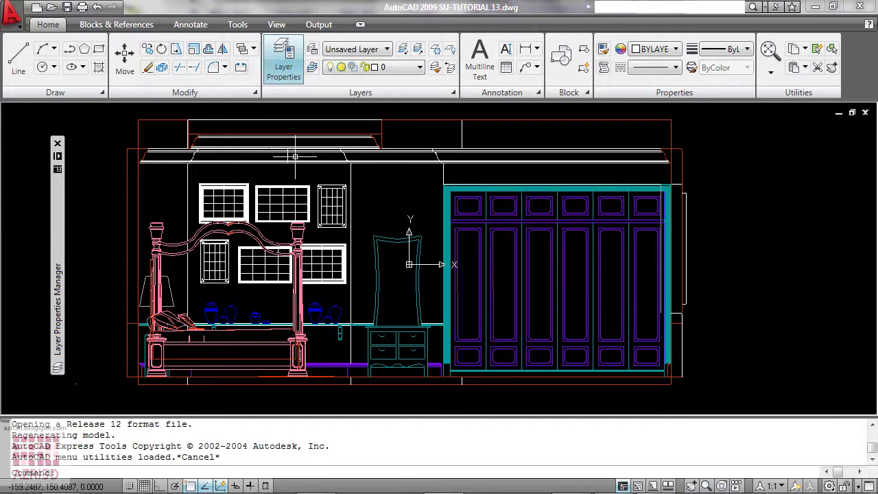
{"action": "left_click", "coordinate": [533, 187]}
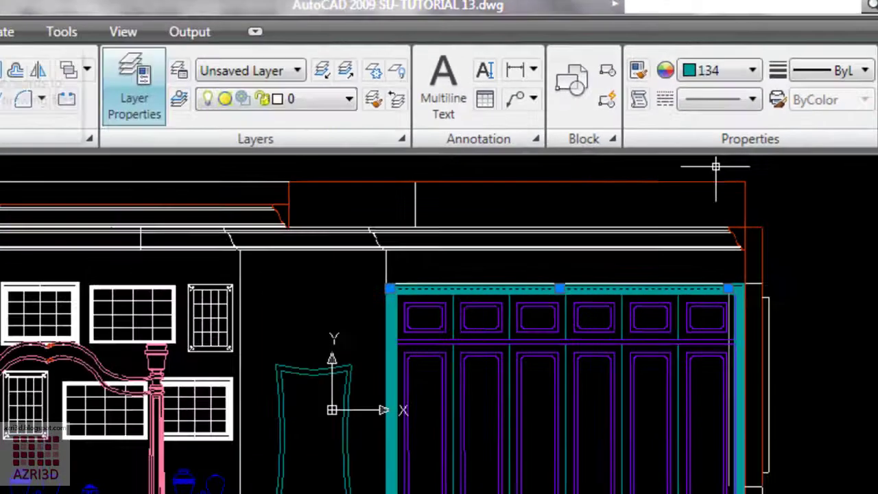
Step: Set Quick Select to filter lines of colour 134 across the entire drawing
{"action": "left_click", "coordinate": [17, 10]}
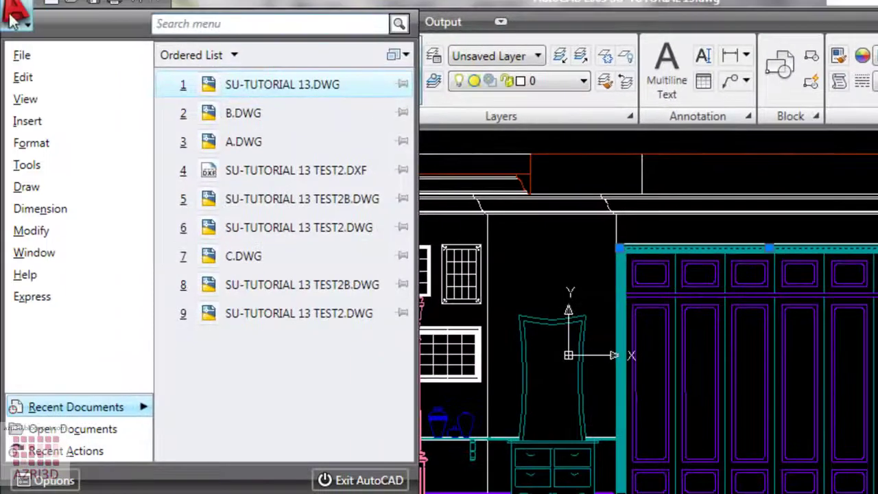
{"action": "mouse_move", "coordinate": [27, 165]}
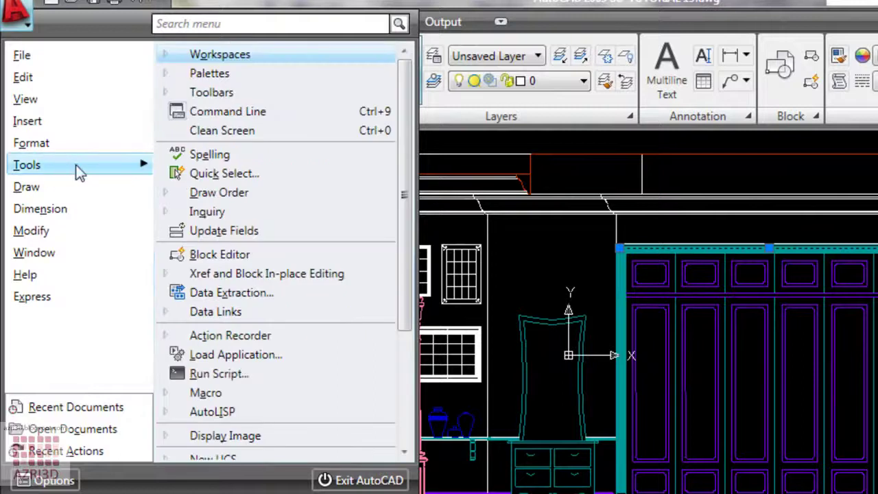
{"action": "left_click", "coordinate": [205, 174]}
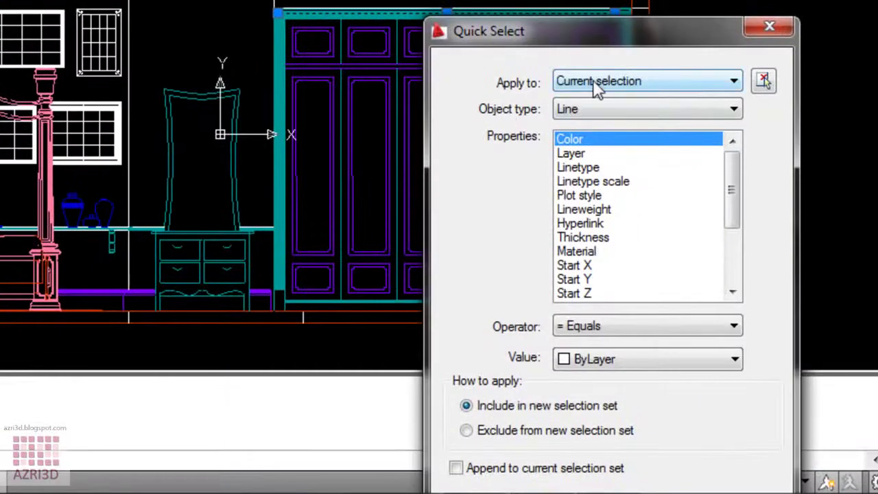
{"action": "left_click", "coordinate": [594, 81]}
{"action": "left_click", "coordinate": [598, 100]}
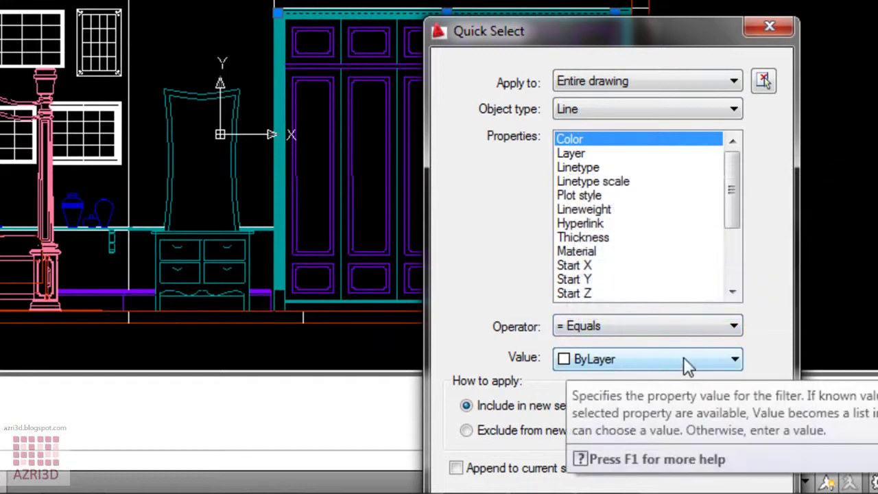
{"action": "left_click", "coordinate": [641, 363]}
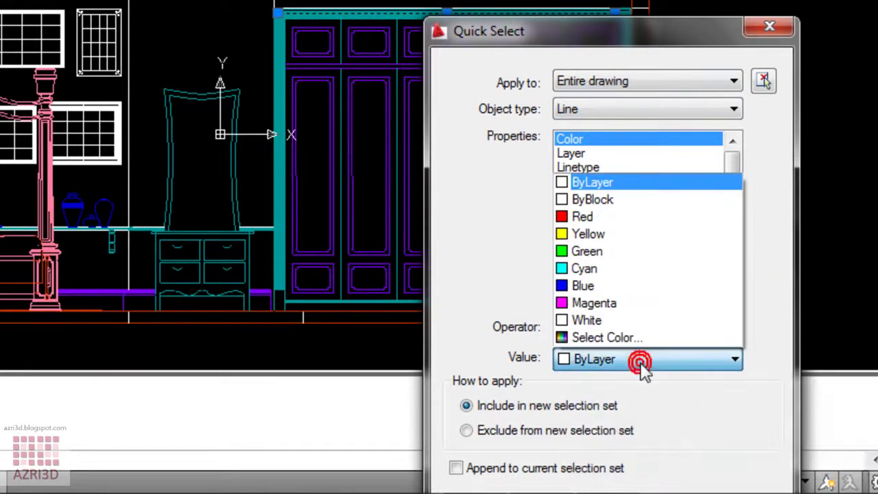
{"action": "left_click", "coordinate": [640, 338]}
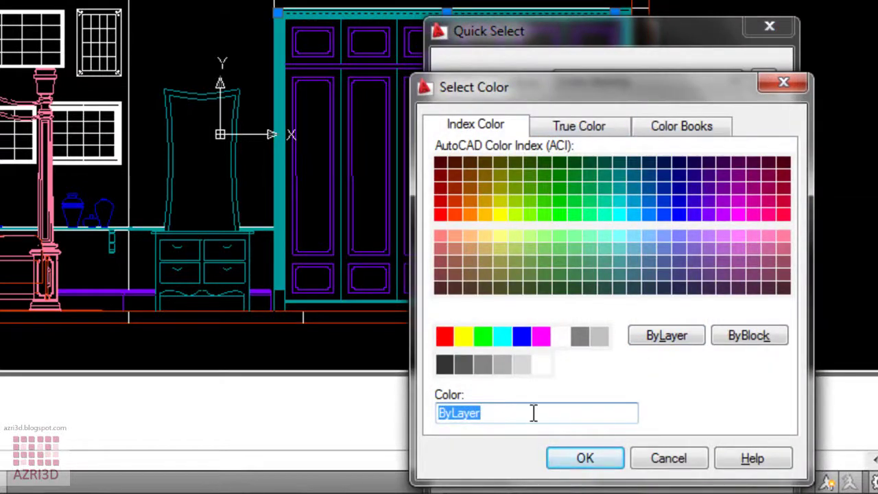
{"action": "type", "text": "134"}
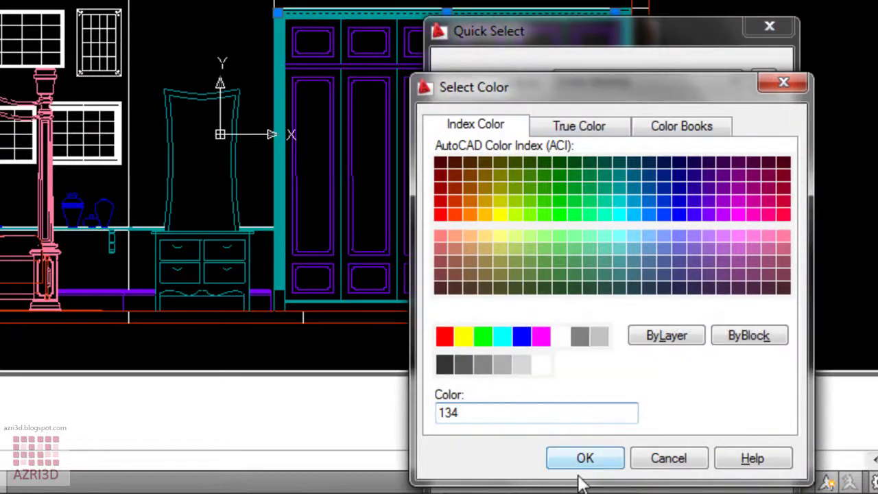
{"action": "left_click", "coordinate": [583, 464]}
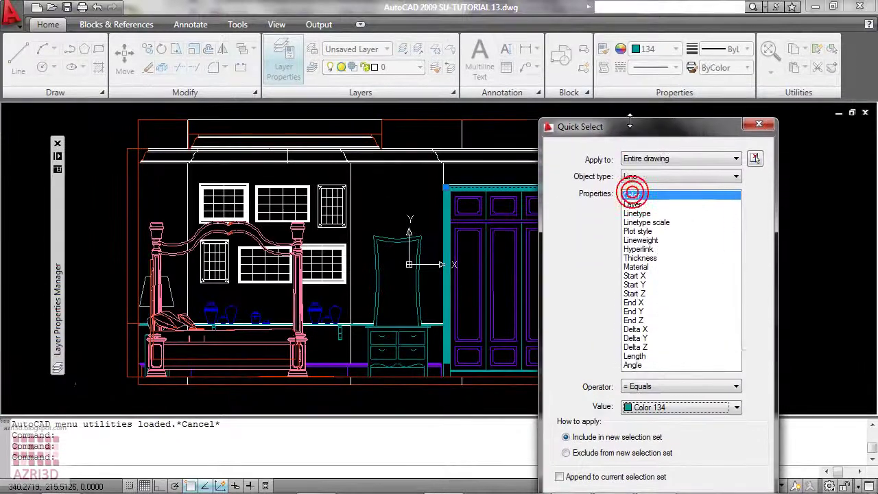
{"action": "left_click_drag", "start_coordinate": [632, 195], "coordinate": [635, 90]}
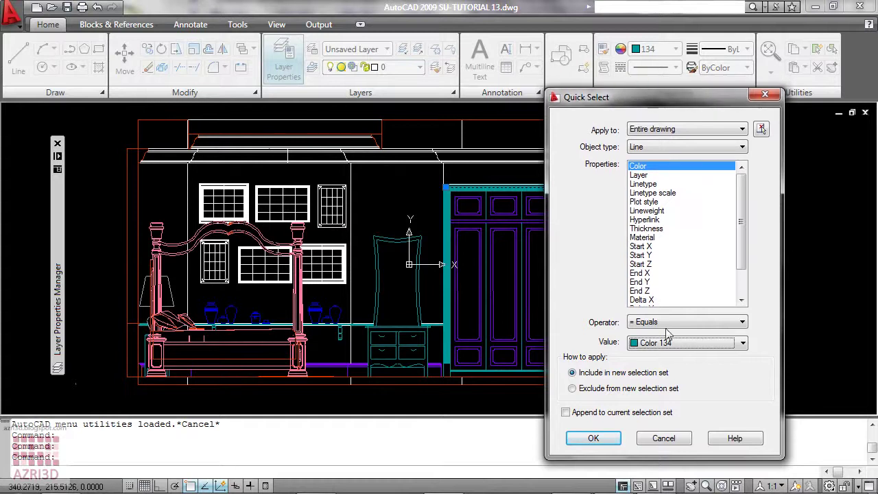
Step: Select the 560 colour-134 lines and create a gray (colour 9) layer named Profil
{"action": "left_click", "coordinate": [594, 439]}
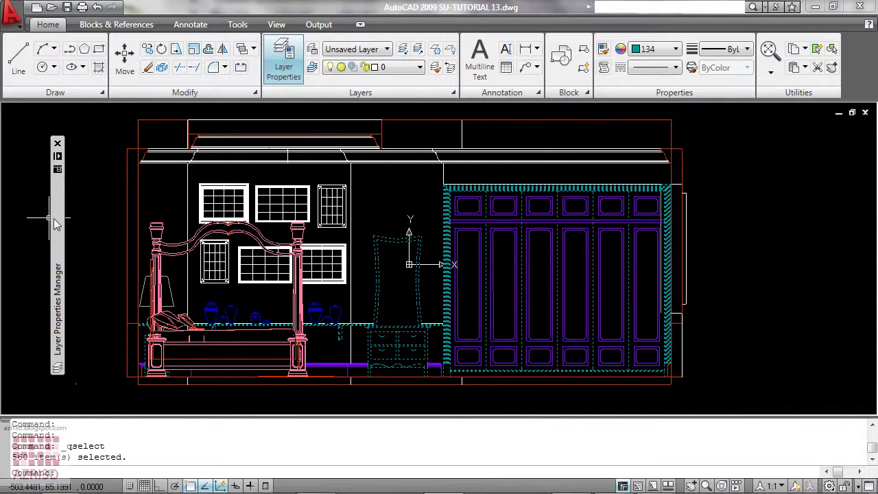
{"action": "mouse_move", "coordinate": [57, 308]}
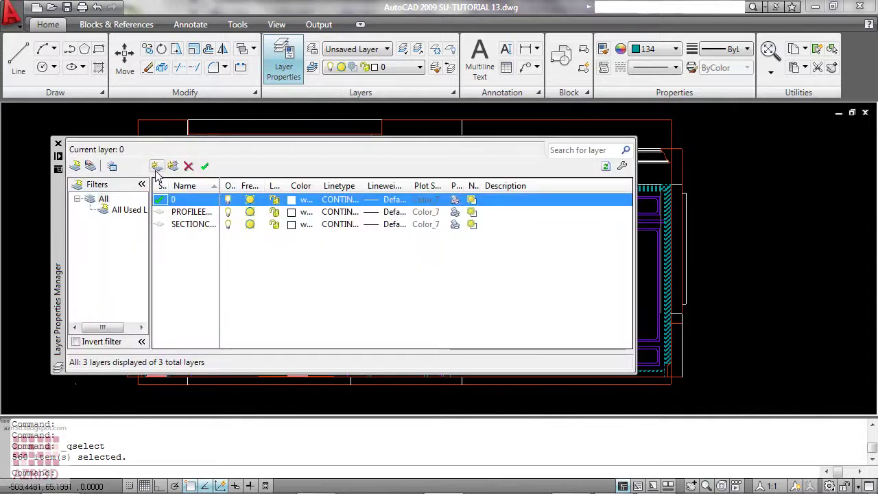
{"action": "left_click", "coordinate": [156, 167]}
{"action": "type", "text": "Profil"}
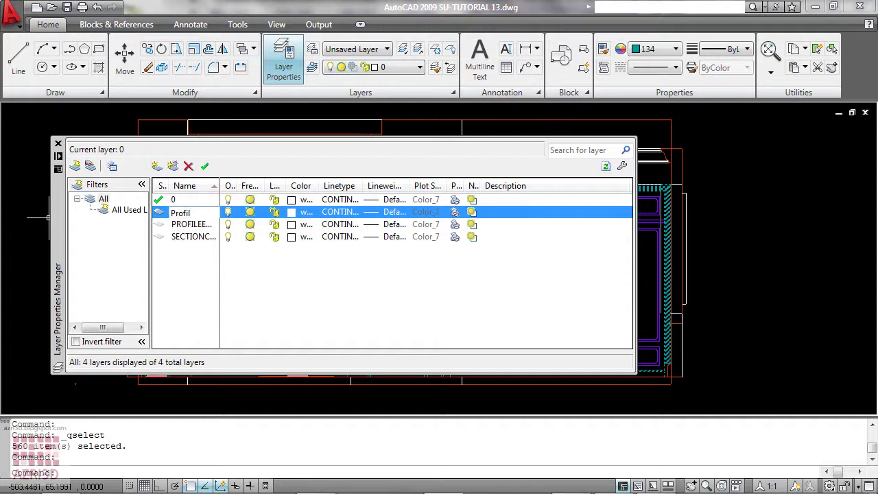
{"action": "left_click", "coordinate": [295, 212]}
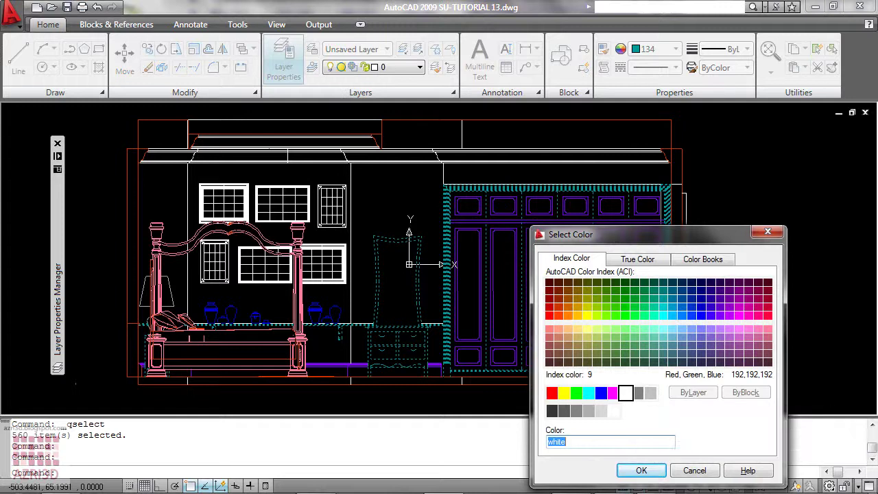
{"action": "left_click", "coordinate": [651, 392]}
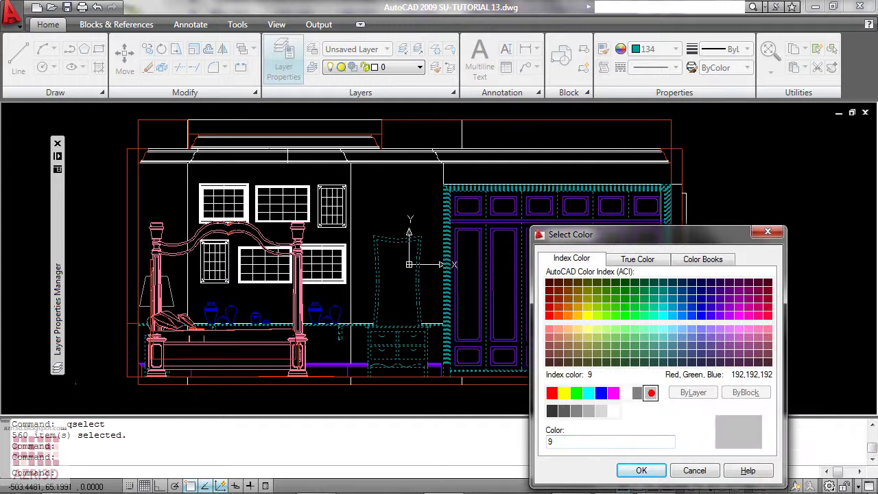
{"action": "left_click", "coordinate": [642, 471]}
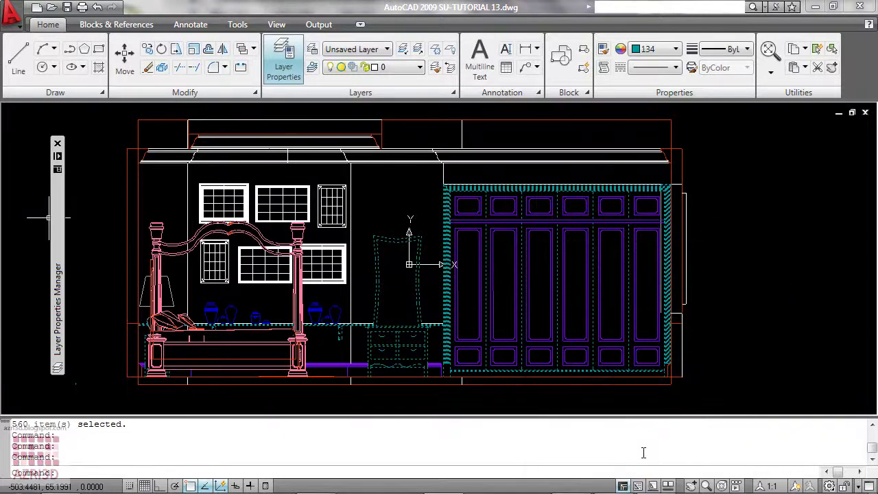
Step: Move the selected colour-134 wardrobe lines onto the Profil layer with ByLayer colour
{"action": "left_click", "coordinate": [397, 71]}
{"action": "left_click", "coordinate": [397, 92]}
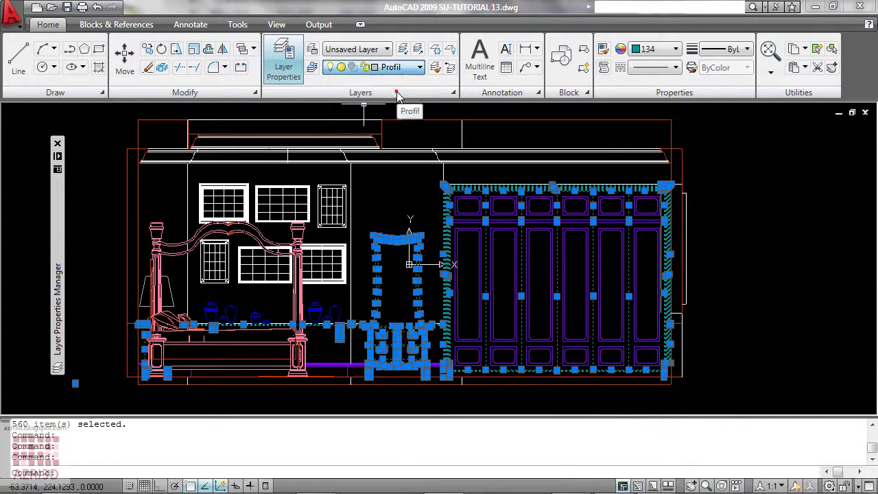
{"action": "left_click", "coordinate": [652, 49]}
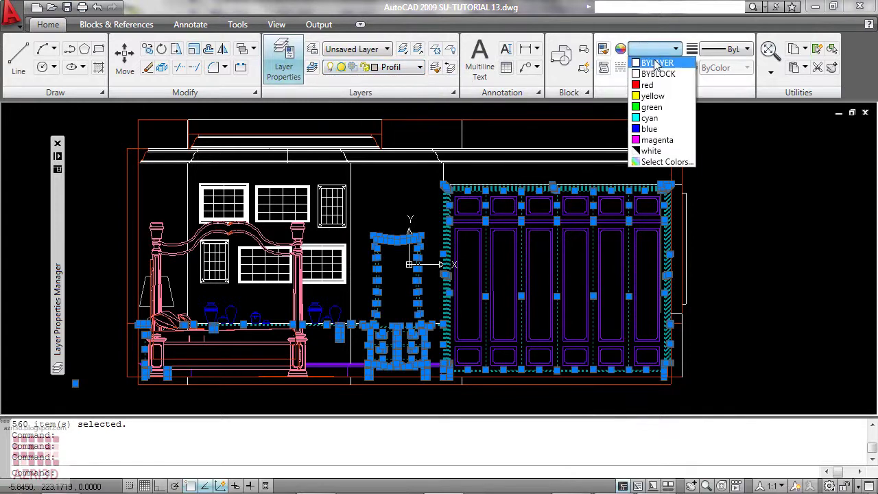
{"action": "left_click", "coordinate": [655, 63]}
{"action": "key", "text": "Escape"}
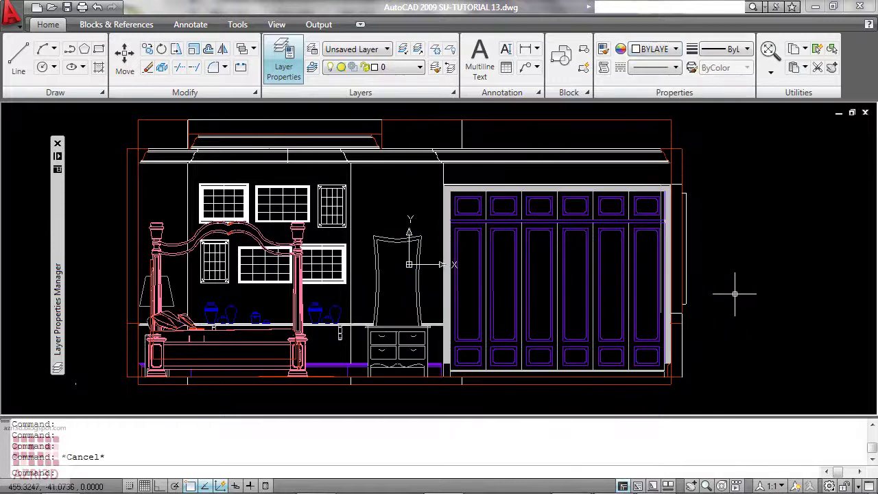
{"action": "left_click", "coordinate": [612, 147]}
{"action": "key", "text": "Escape"}
{"action": "key", "text": "Escape"}
{"action": "key", "text": "Escape"}
{"action": "mouse_move", "coordinate": [863, 213]}
{"action": "left_mouse_down"}
{"action": "mouse_move", "coordinate": [696, 253]}
{"action": "mouse_move", "coordinate": [654, 282]}
{"action": "mouse_move", "coordinate": [680, 354]}
{"action": "left_mouse_up"}
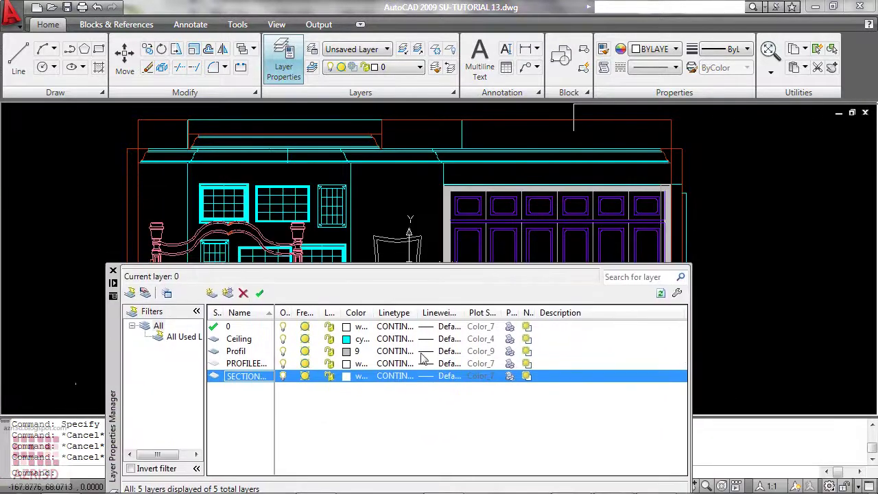
{"action": "left_click", "coordinate": [283, 377]}
{"action": "left_click", "coordinate": [283, 377]}
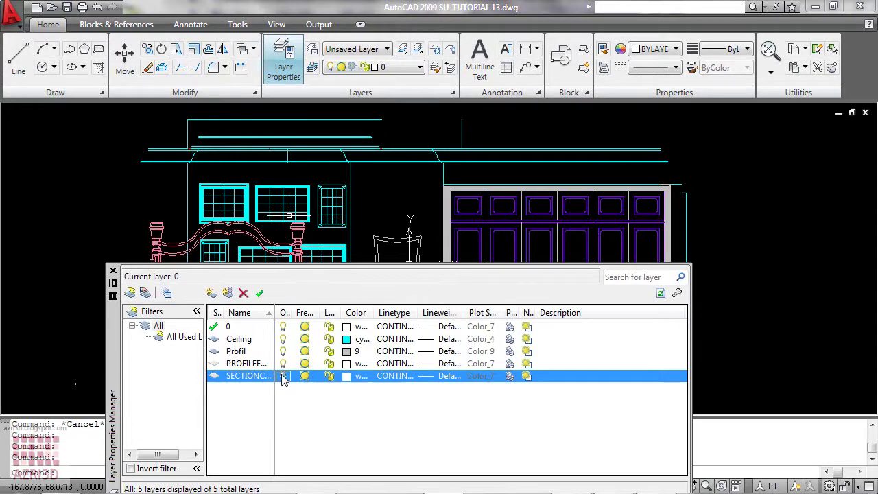
{"action": "left_click", "coordinate": [283, 376]}
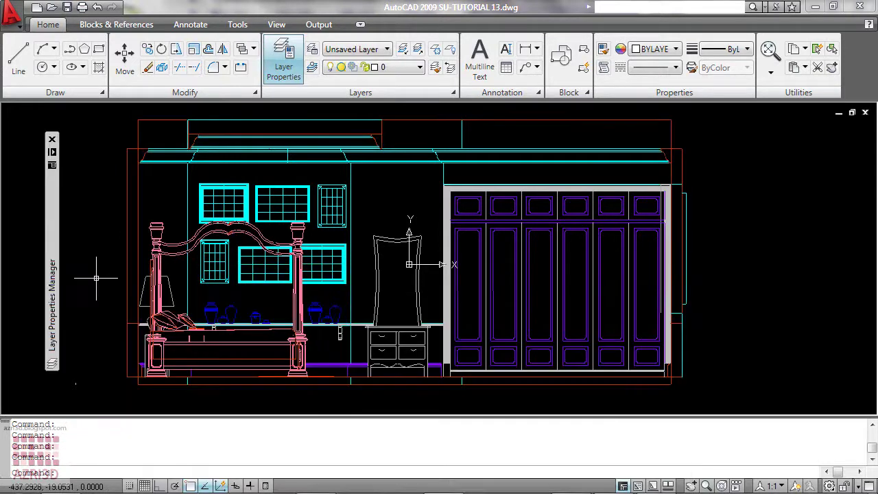